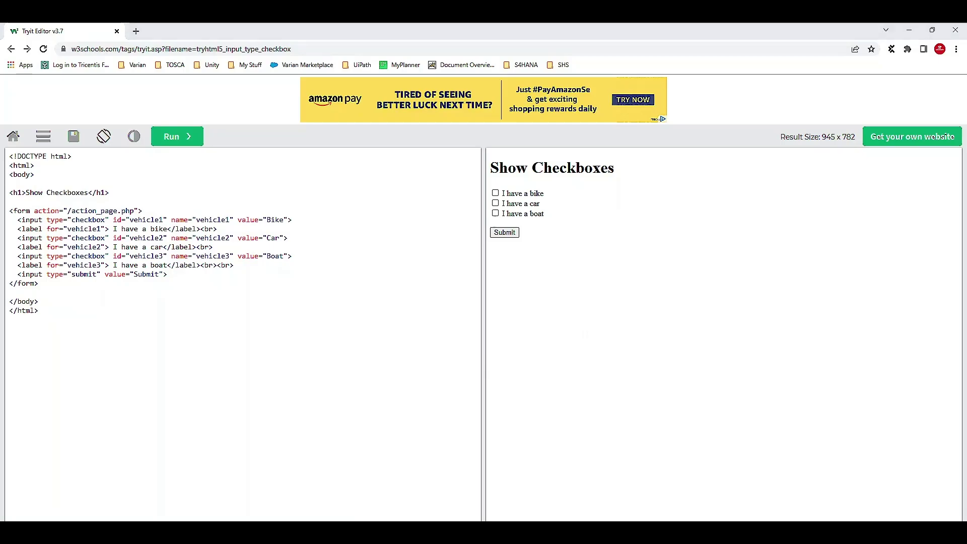
# Switch from the Chrome Tryit checkbox page to the Tosca Commander window
pyautogui.hotkey('alt', 'Tab')
pyautogui.click(109, 127)
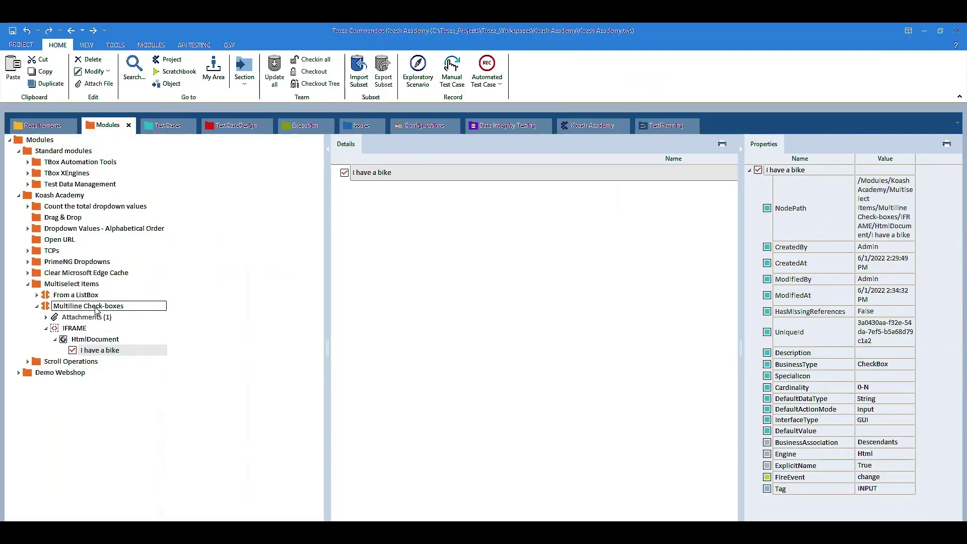
pyautogui.click(98, 307)
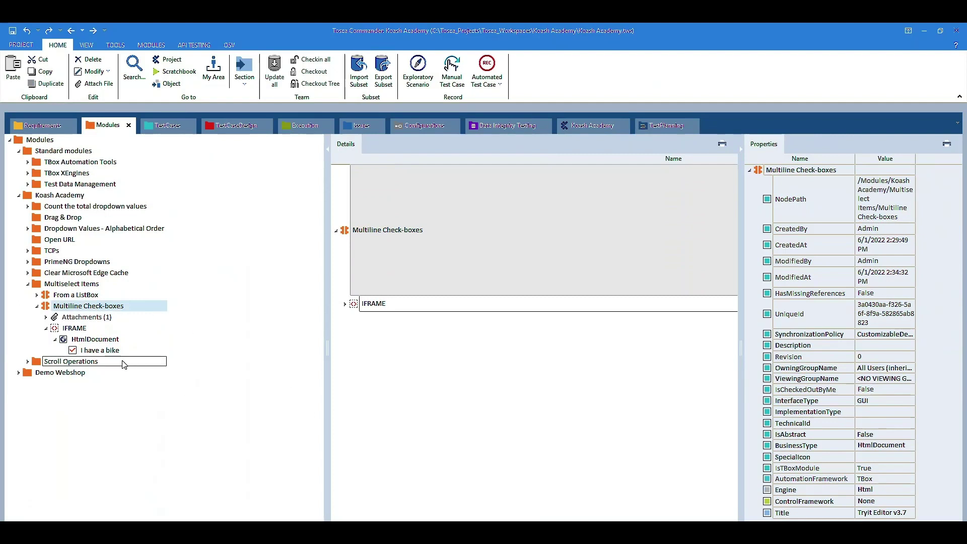
pyautogui.click(116, 351)
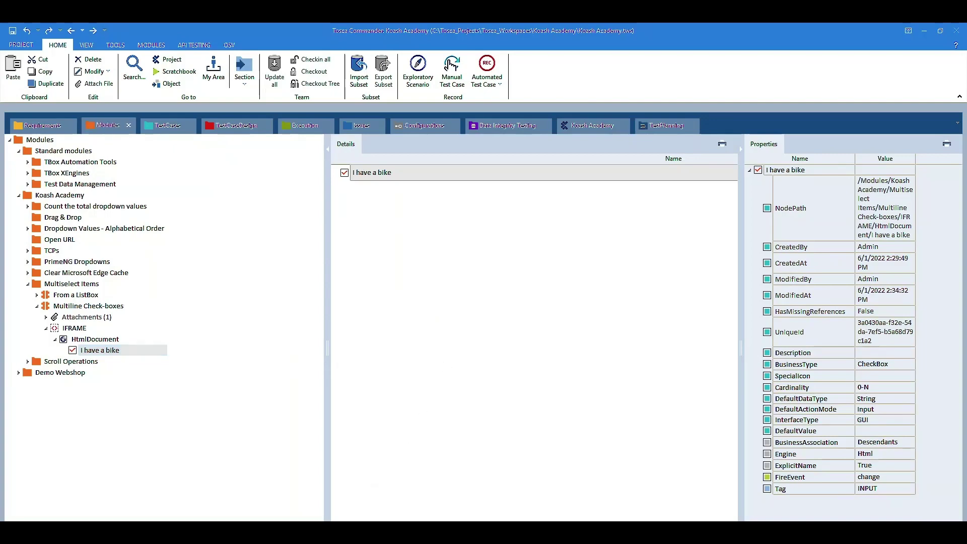
pyautogui.hotkey('alt', 'Tab')
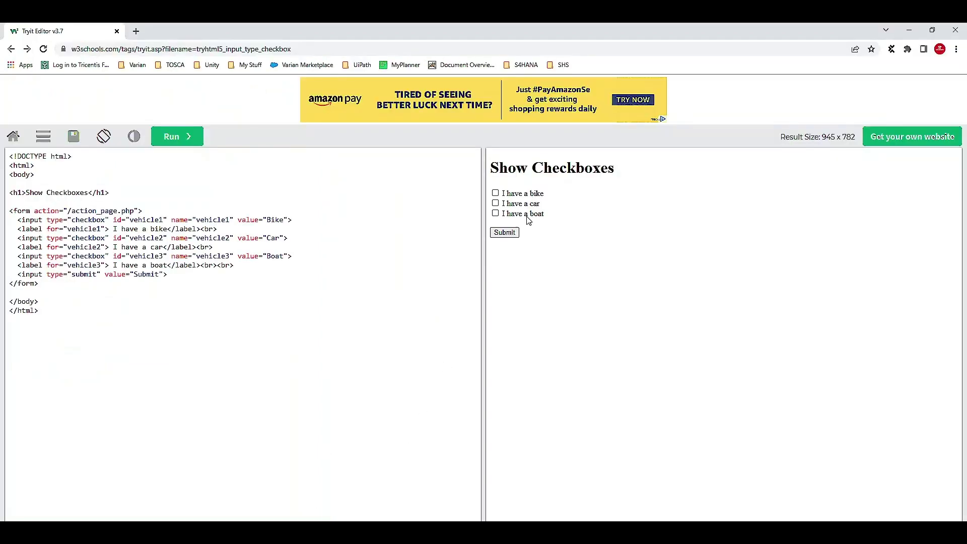
pyautogui.hotkey('alt', 'Tab')
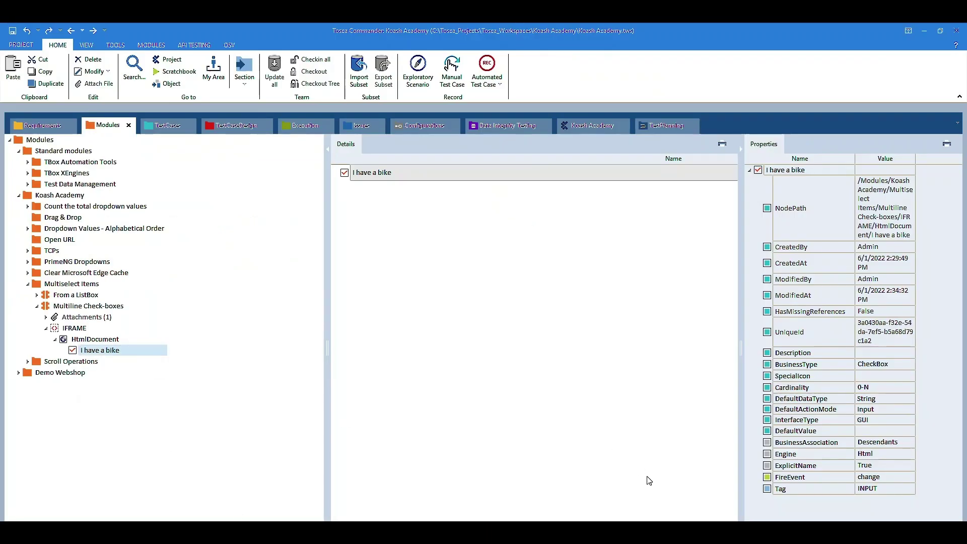
pyautogui.click(807, 467)
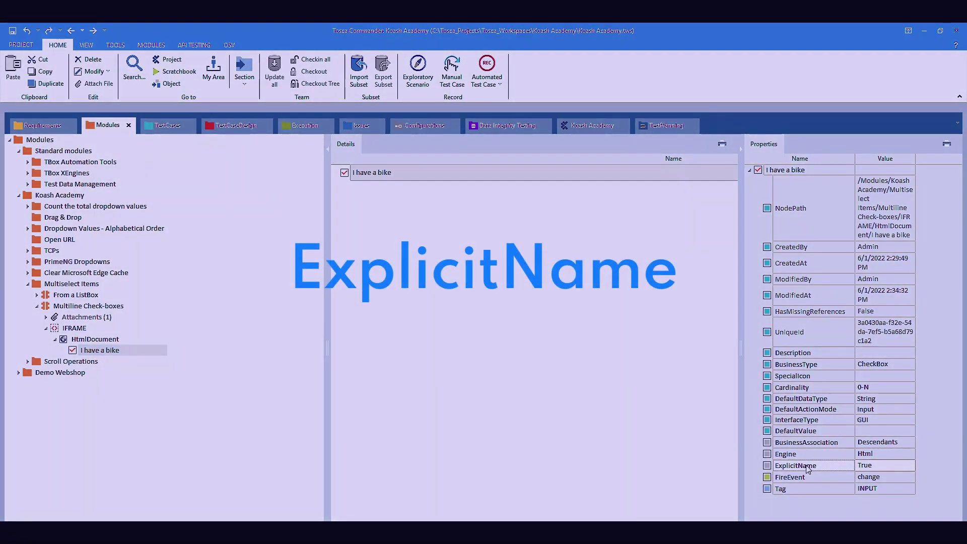
pyautogui.click(800, 172)
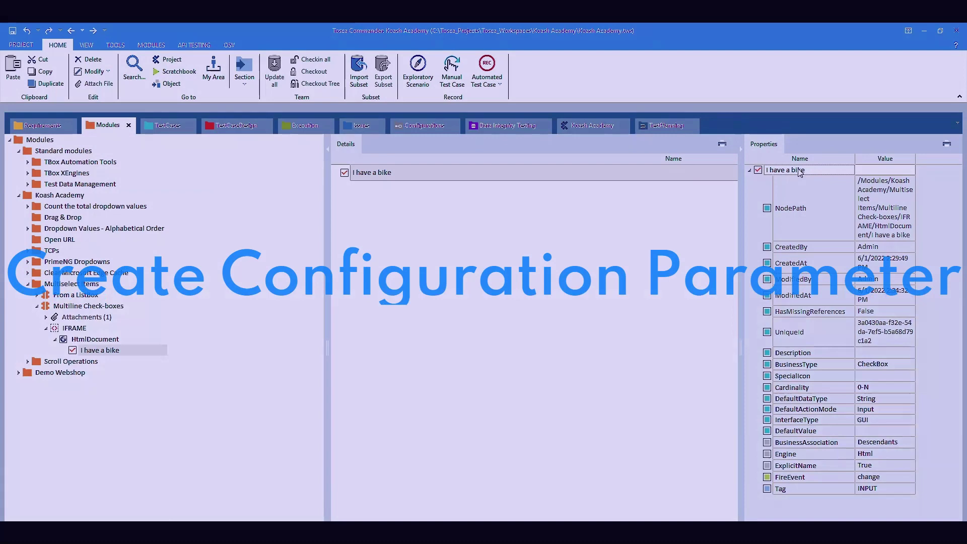
pyautogui.rightClick(801, 171)
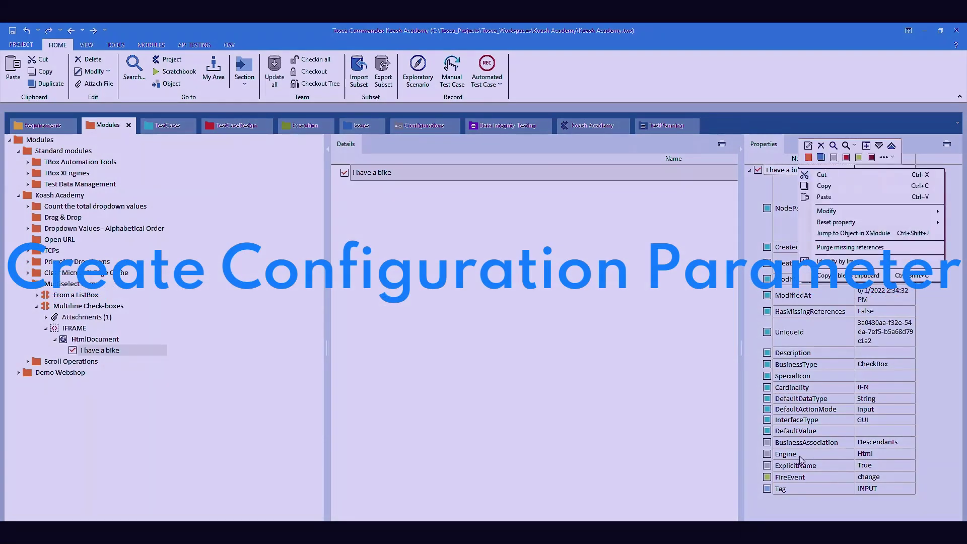
pyautogui.click(797, 468)
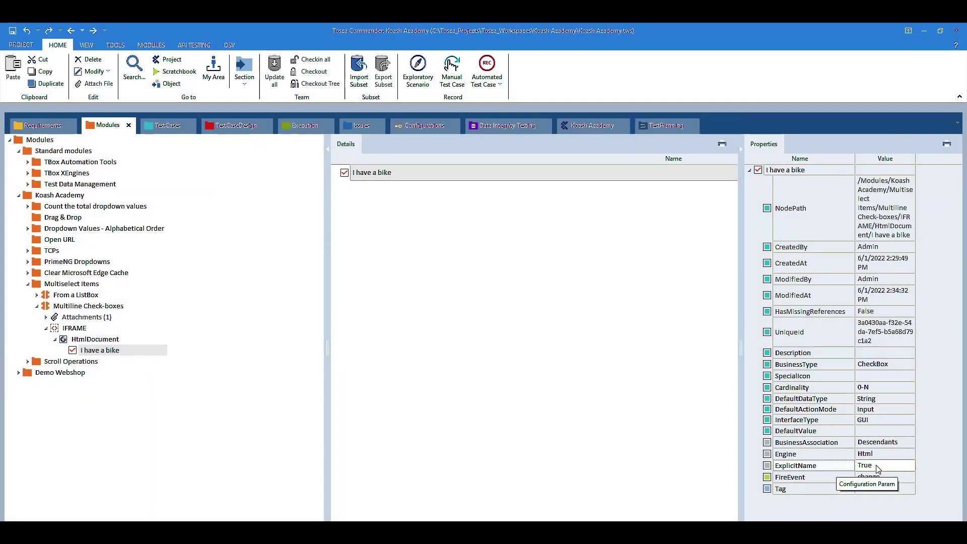
pyautogui.click(564, 356)
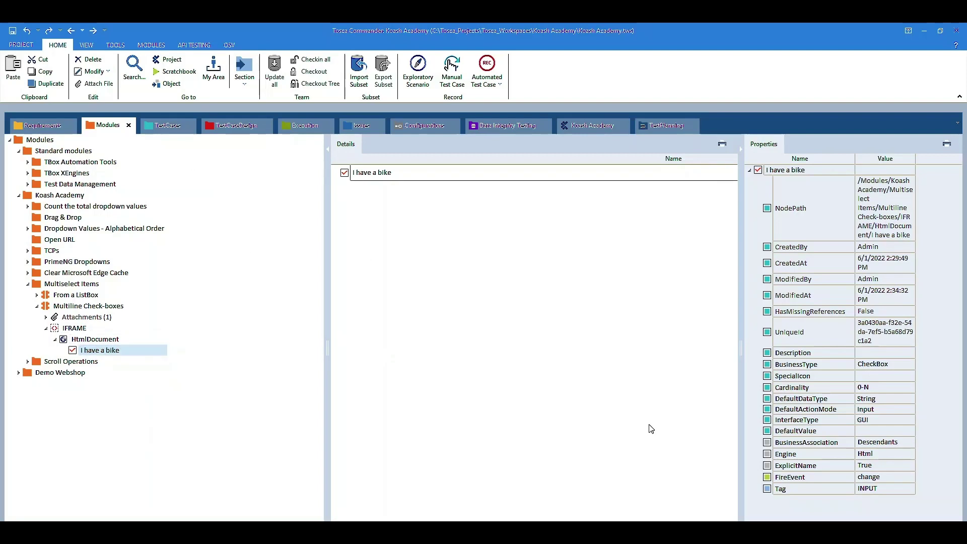
pyautogui.click(785, 387)
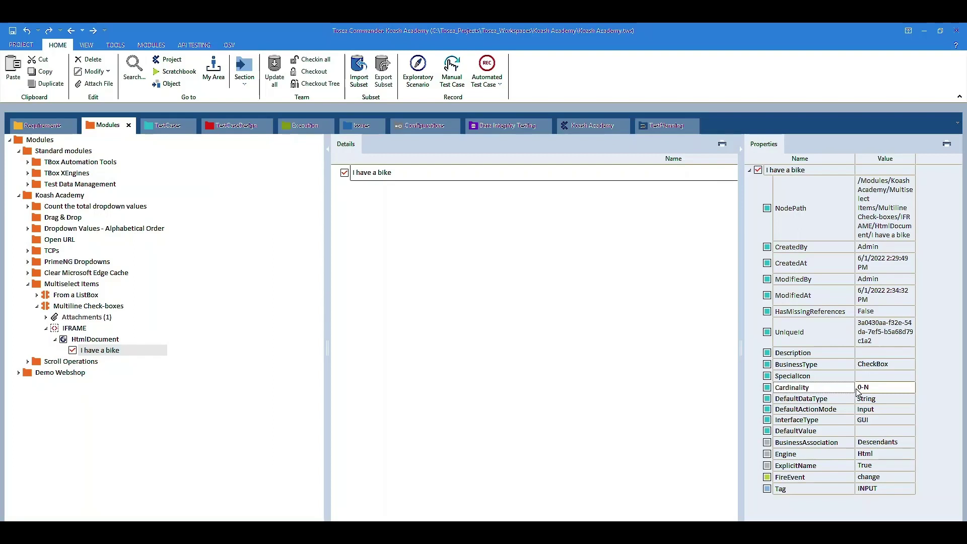
pyautogui.click(609, 382)
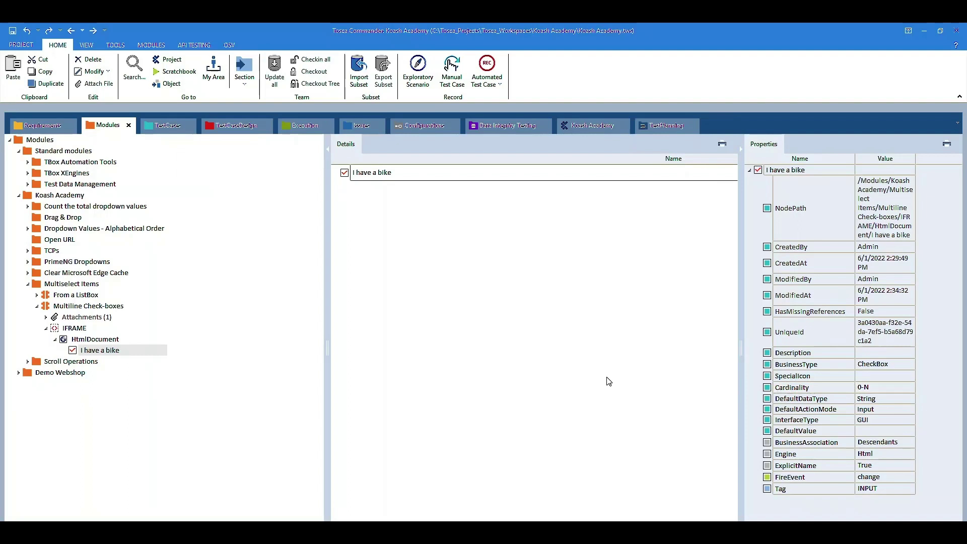
# In TestCases, set the Value of test steps #1 and #2 to True
pyautogui.click(151, 130)
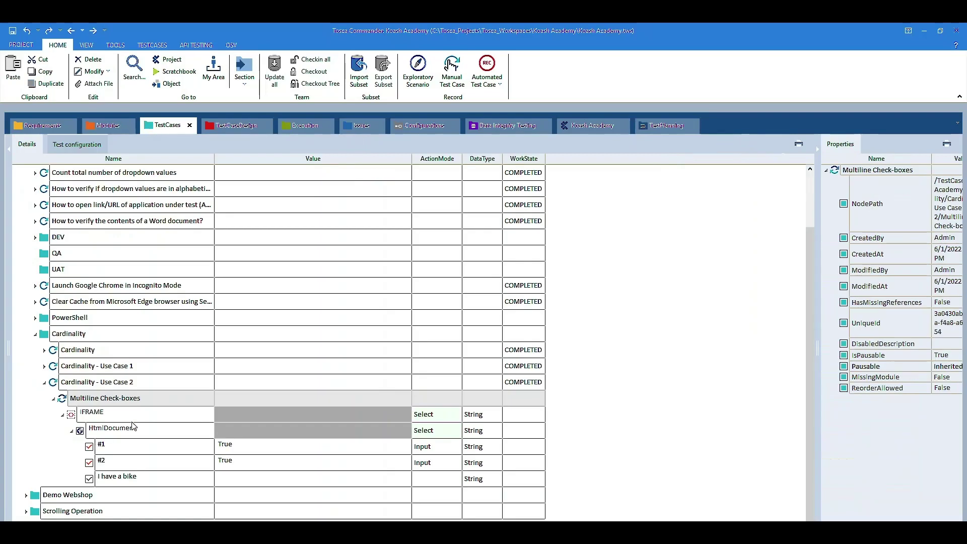
pyautogui.click(116, 452)
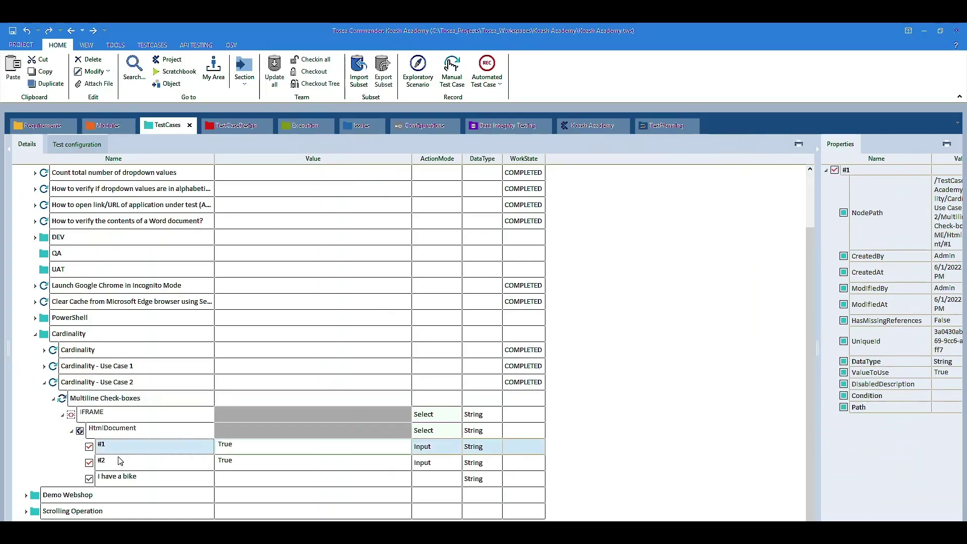
pyautogui.click(106, 447)
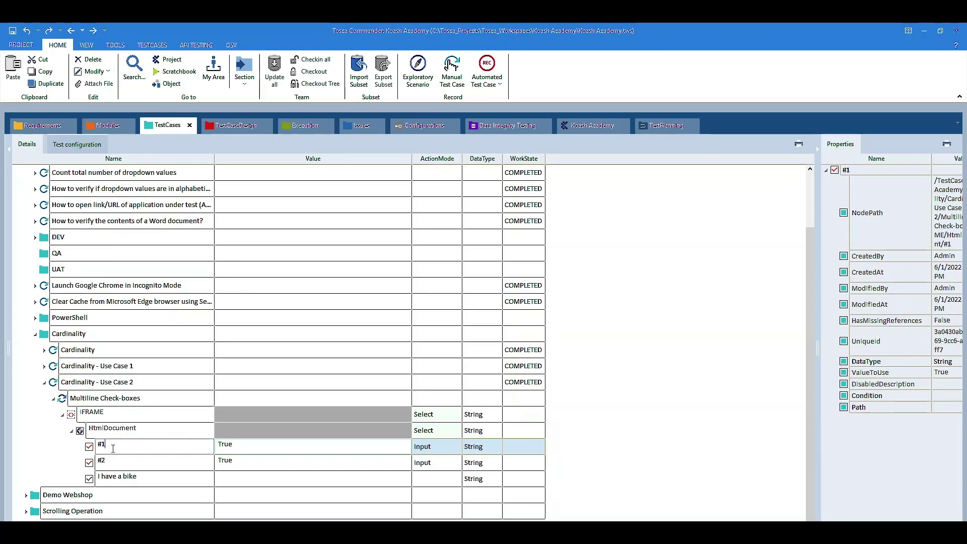
pyautogui.click(115, 468)
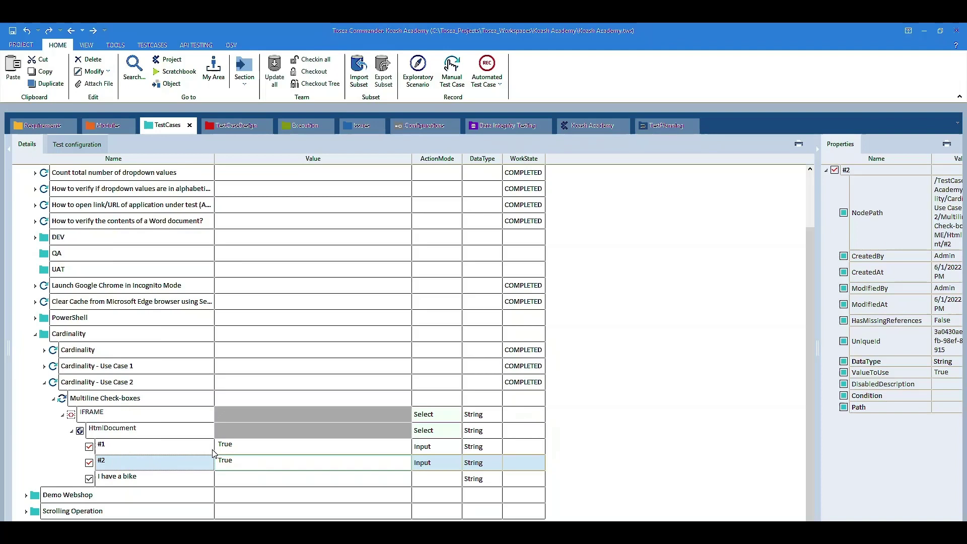
pyautogui.click(240, 449)
pyautogui.click(349, 448)
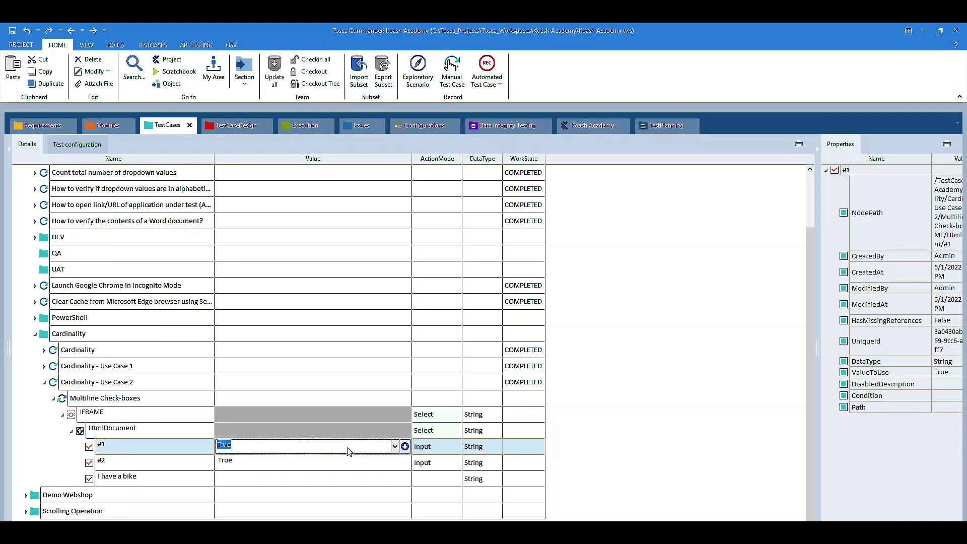
pyautogui.click(624, 432)
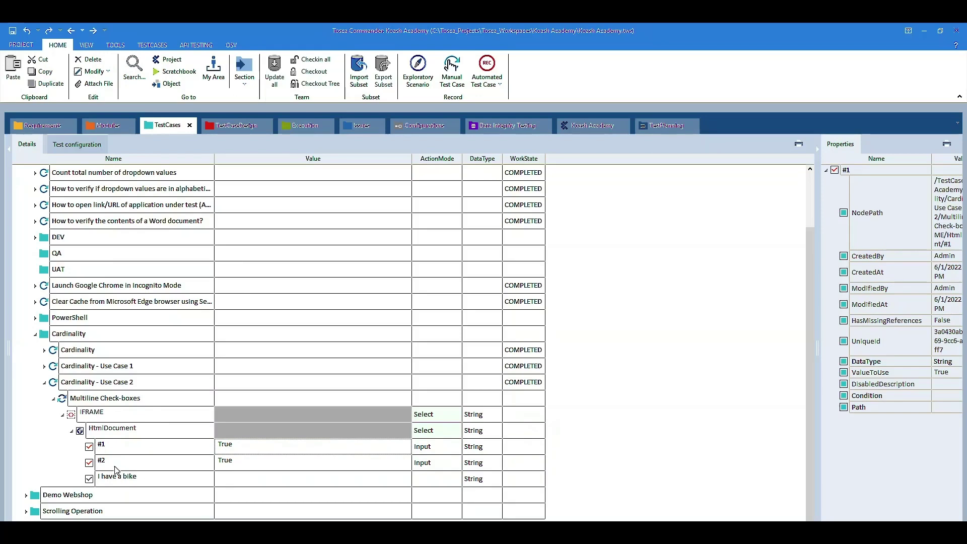
pyautogui.click(97, 404)
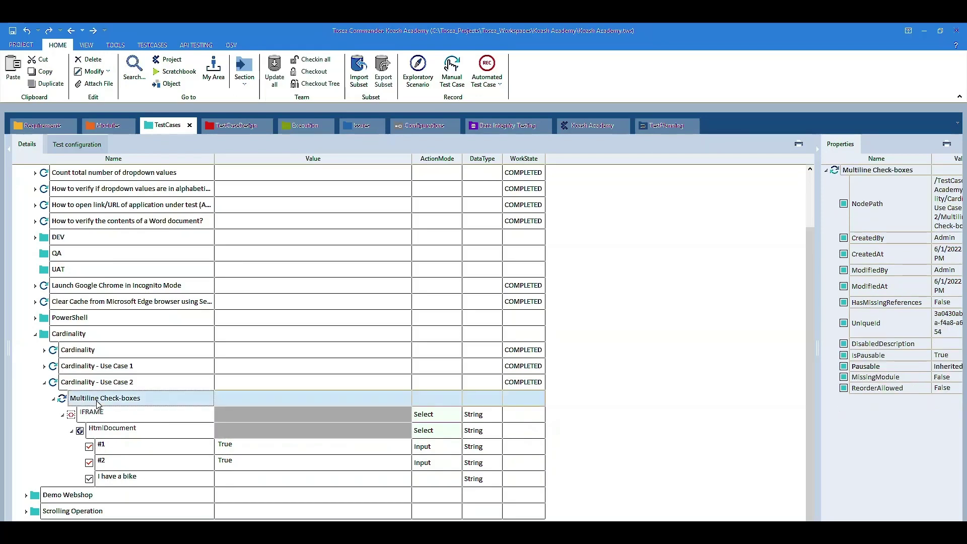
# Run the Multiline Check-boxes test case in the ScratchBook
pyautogui.rightClick(98, 405)
pyautogui.click(120, 439)
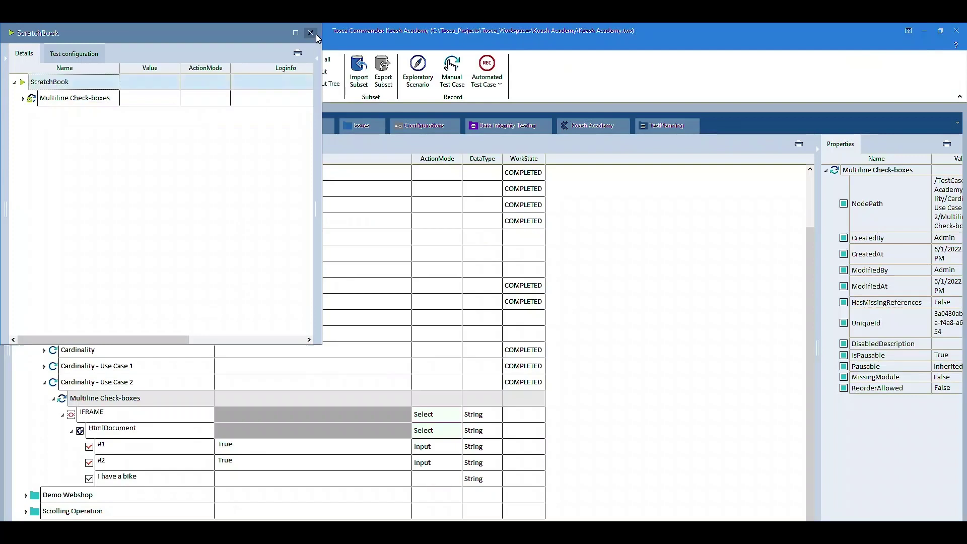
# Close the ScratchBook results and rename the 'I have a bike' step to #3
pyautogui.click(317, 36)
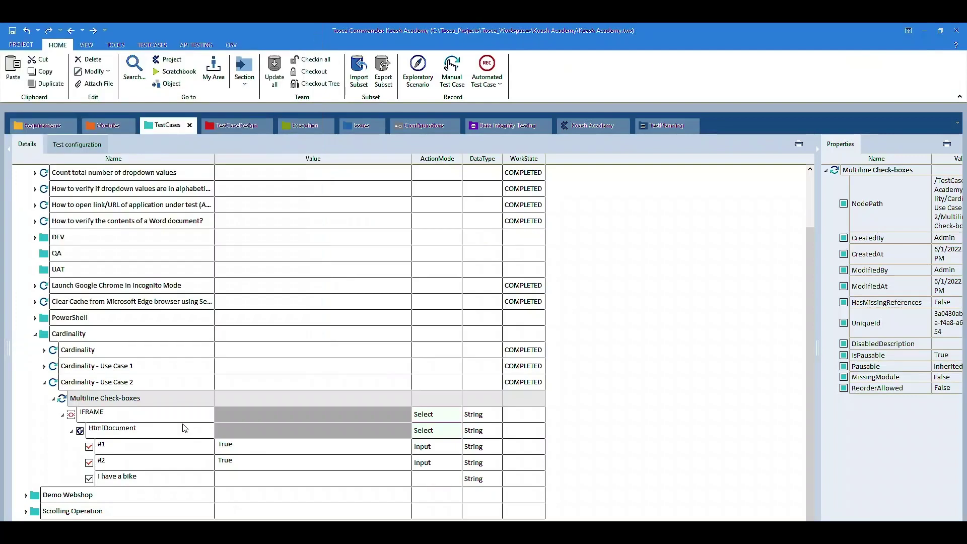
pyautogui.click(167, 479)
pyautogui.click(167, 479)
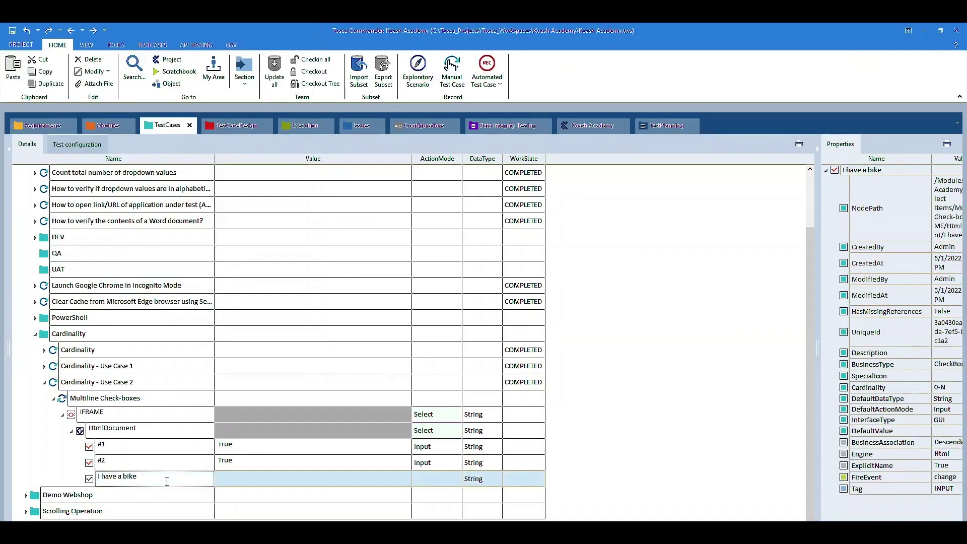
pyautogui.hotkey('ctrl', 'a')
pyautogui.write('#3')
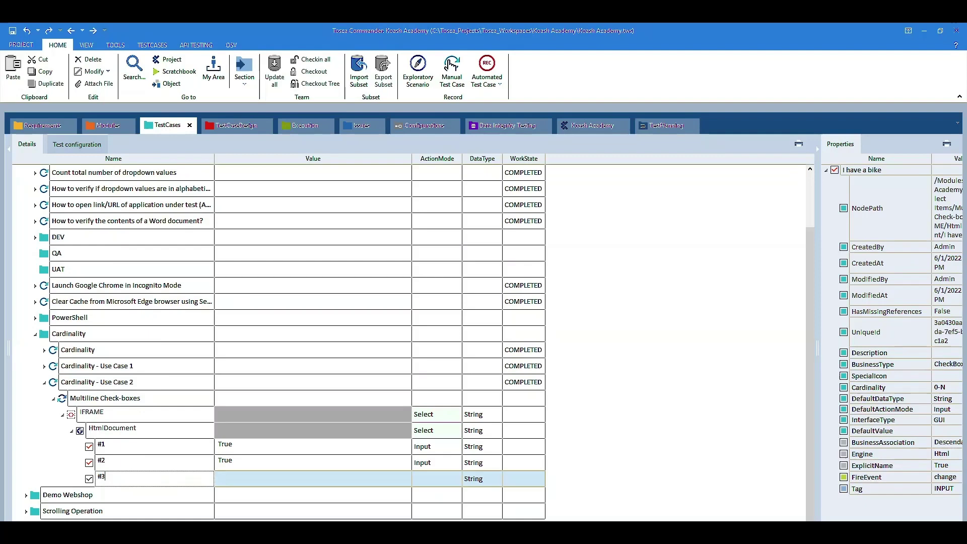
pyautogui.click(255, 487)
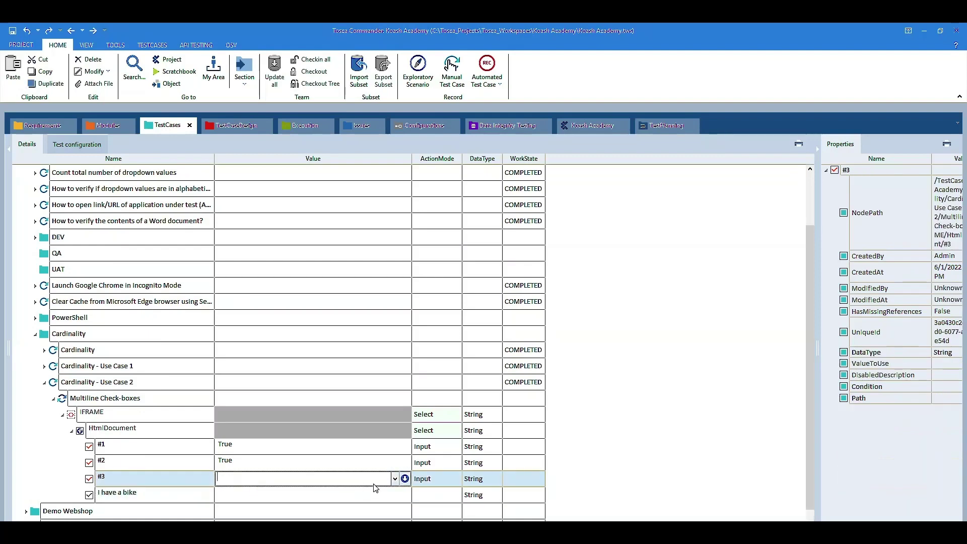
# Set step #3's value to True and rerun Multiline Check-boxes in the ScratchBook
pyautogui.click(395, 479)
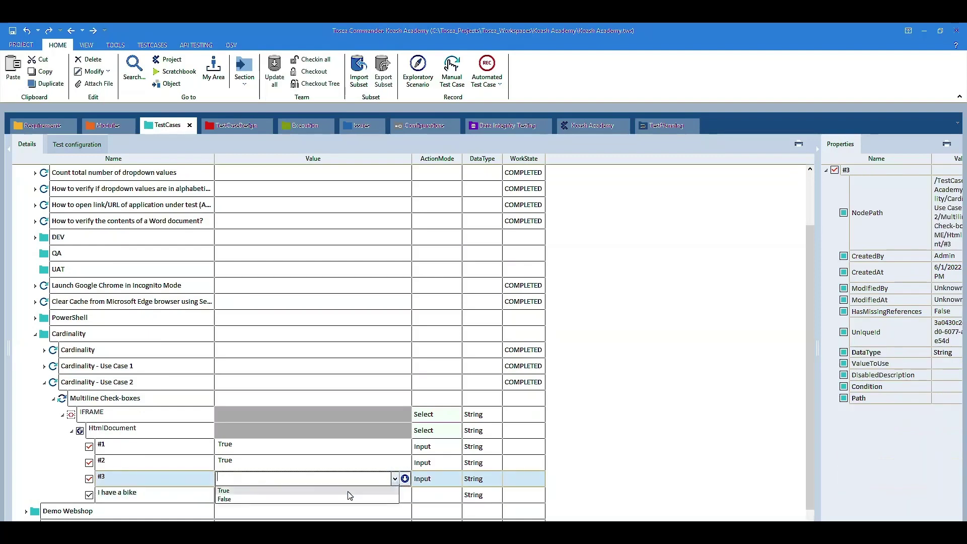
pyautogui.click(305, 491)
pyautogui.press('Return')
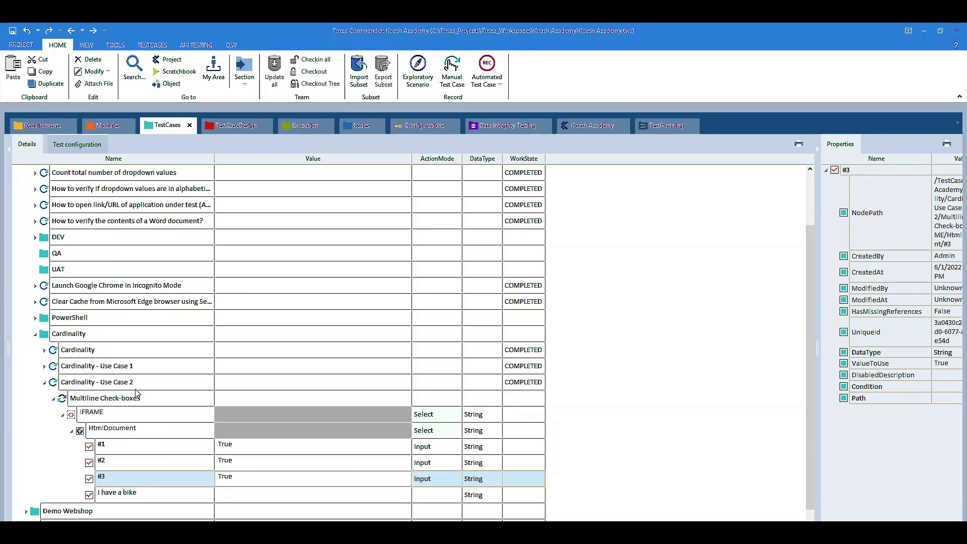
pyautogui.rightClick(131, 401)
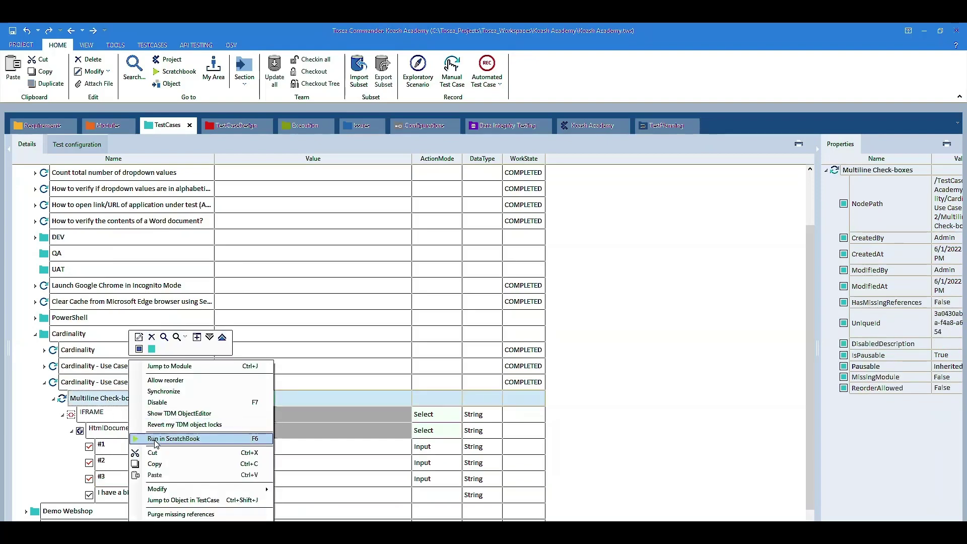
pyautogui.click(166, 439)
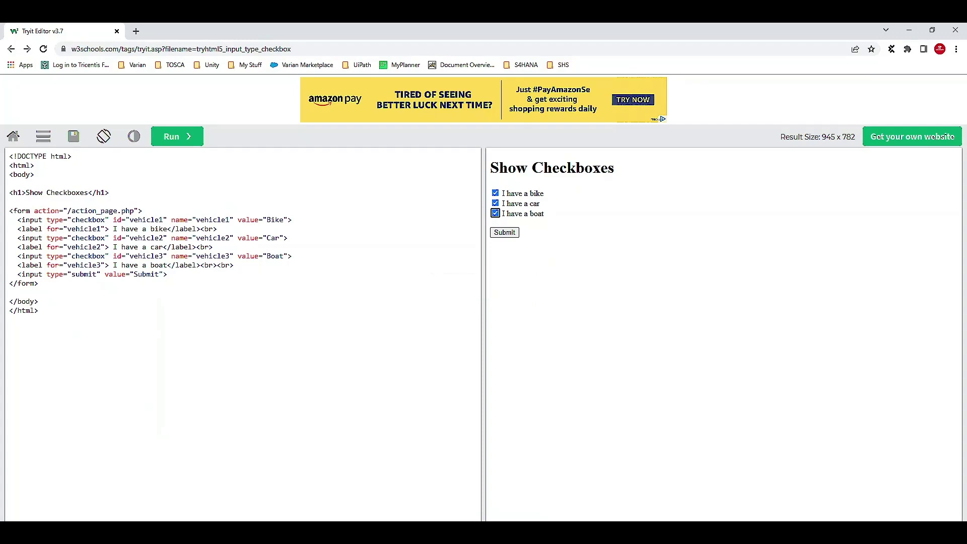
# Return to Tosca Commander, close the ScratchBook results and maximize the Tosca window
pyautogui.click(335, 499)
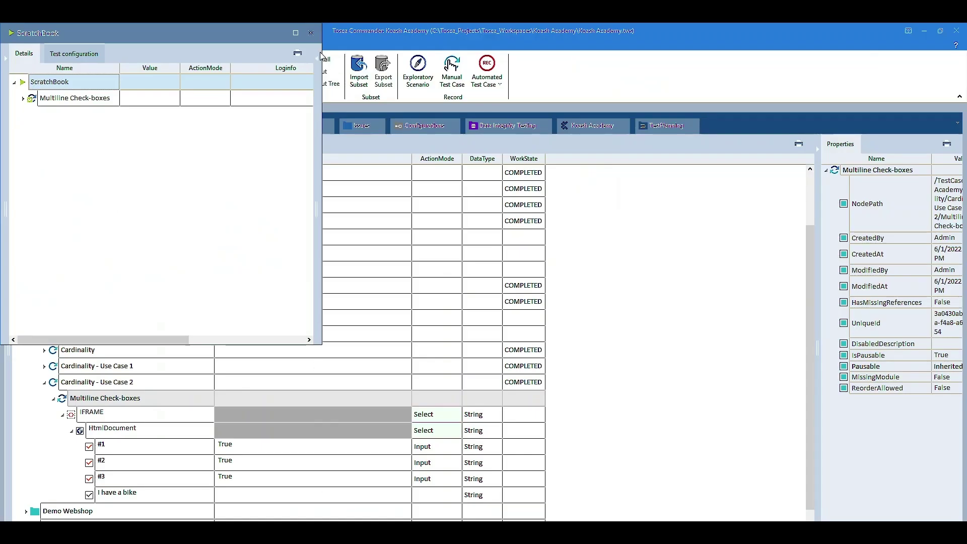
pyautogui.click(311, 33)
pyautogui.doubleClick(310, 32)
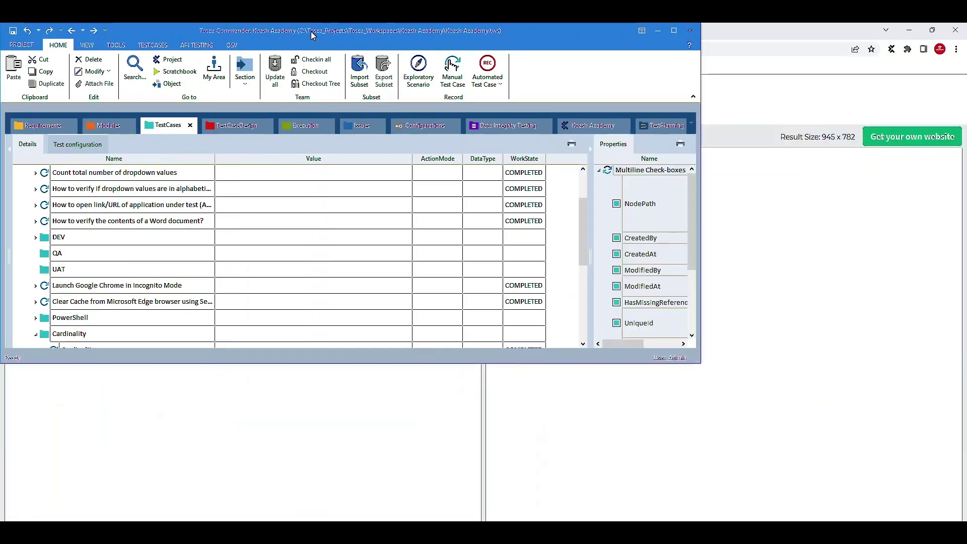
pyautogui.doubleClick(310, 31)
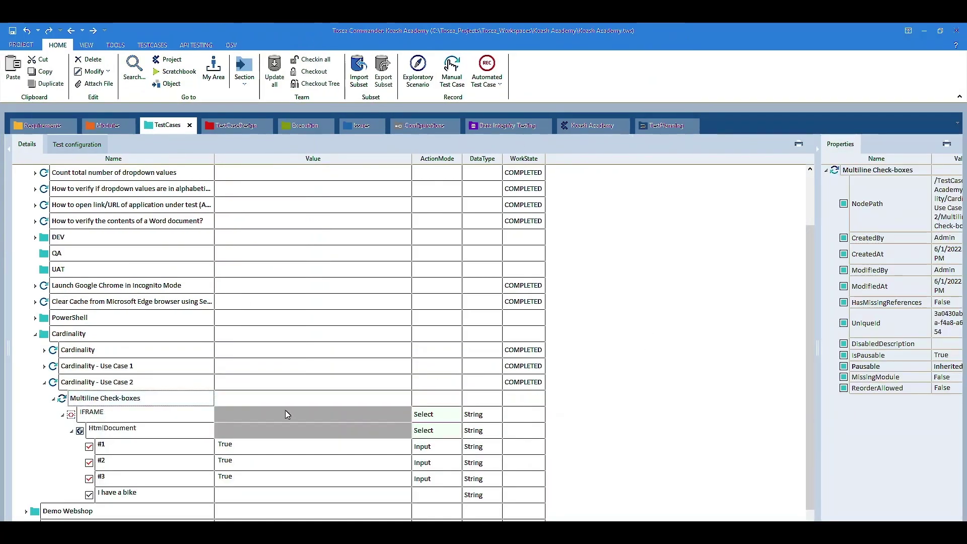
pyautogui.click(155, 447)
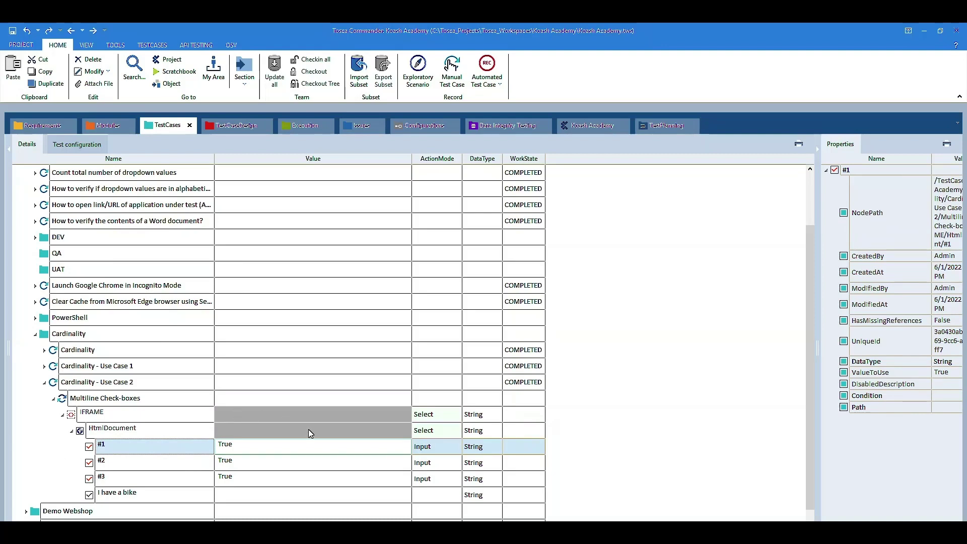
pyautogui.click(608, 433)
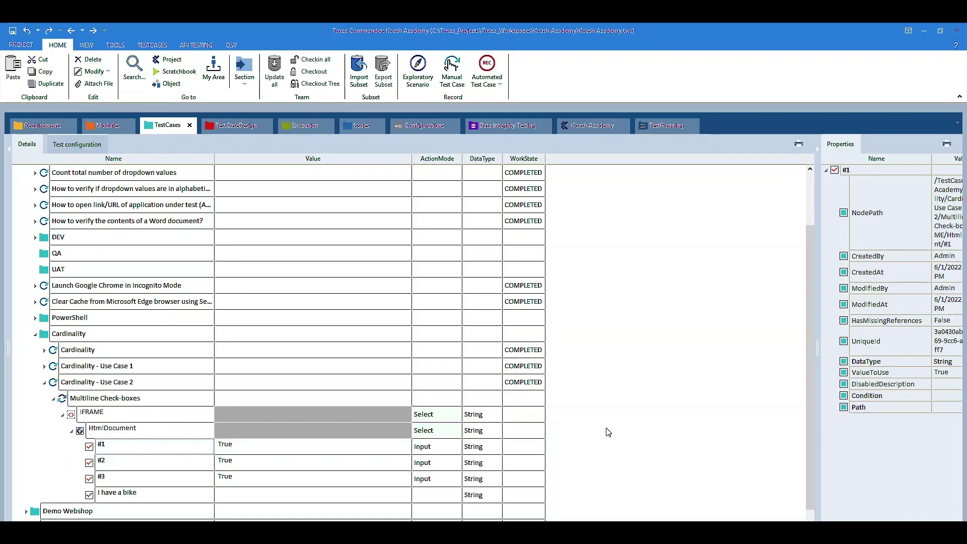